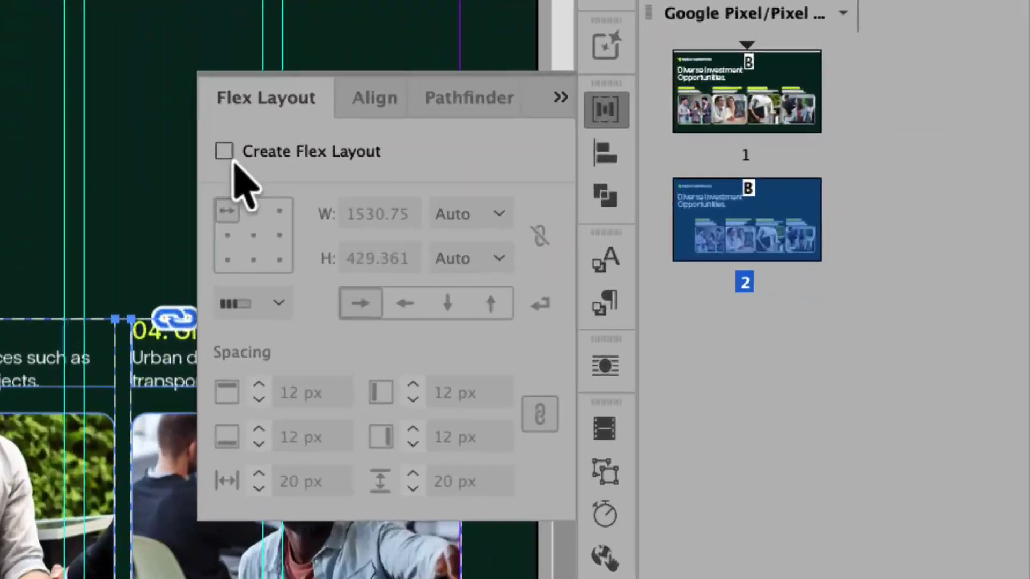
# Make the four cards a flex layout in a narrower, taller frame, set vertically and wrapped.
pyautogui.click(679, 261)
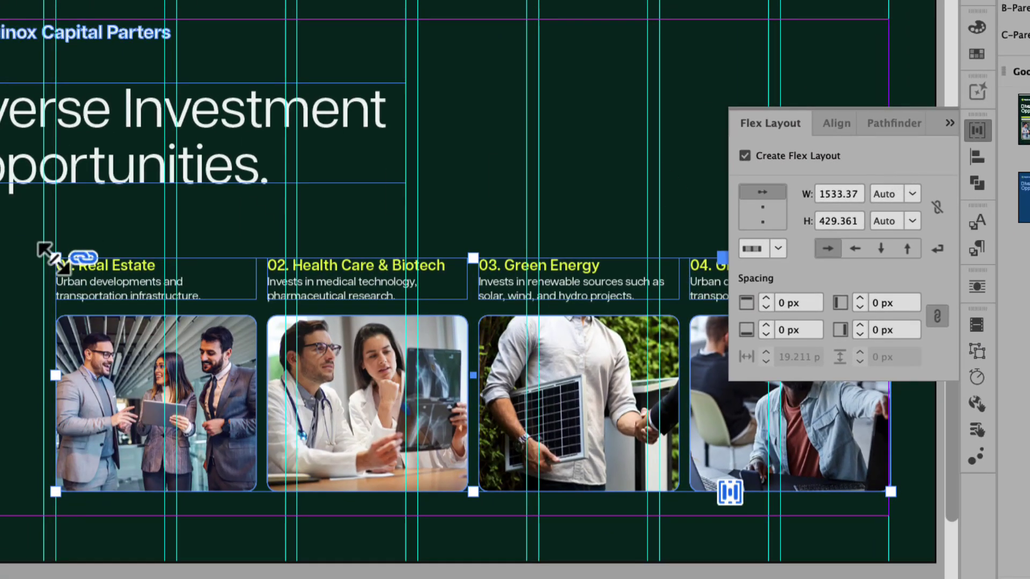
pyautogui.moveTo(54, 254); pyautogui.dragTo(418, 18)
pyautogui.click(881, 249)
pyautogui.click(937, 248)
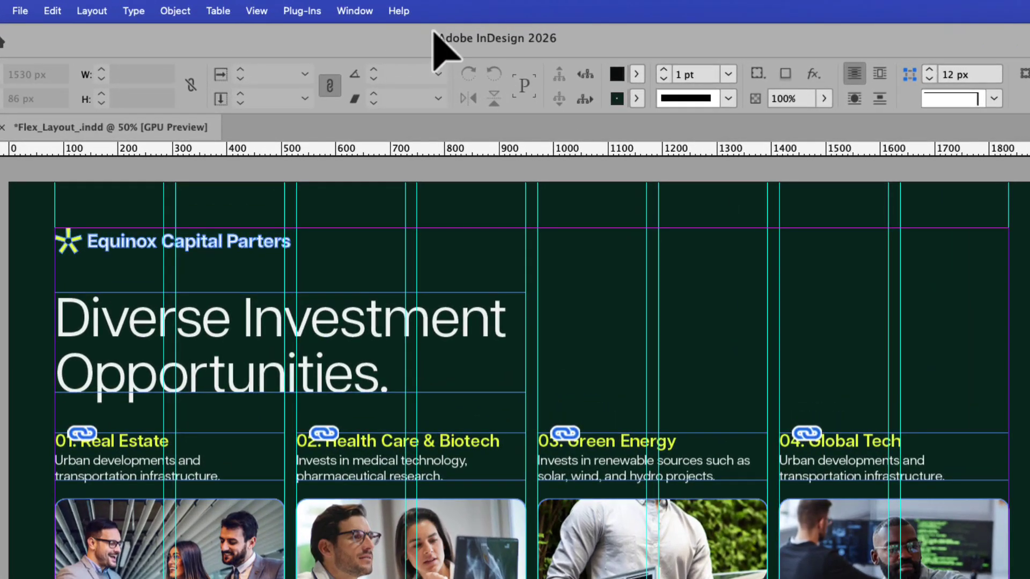
# Show the Flex Layout panel and the Properties tab, then select and deselect the card groups.
pyautogui.click(369, 16)
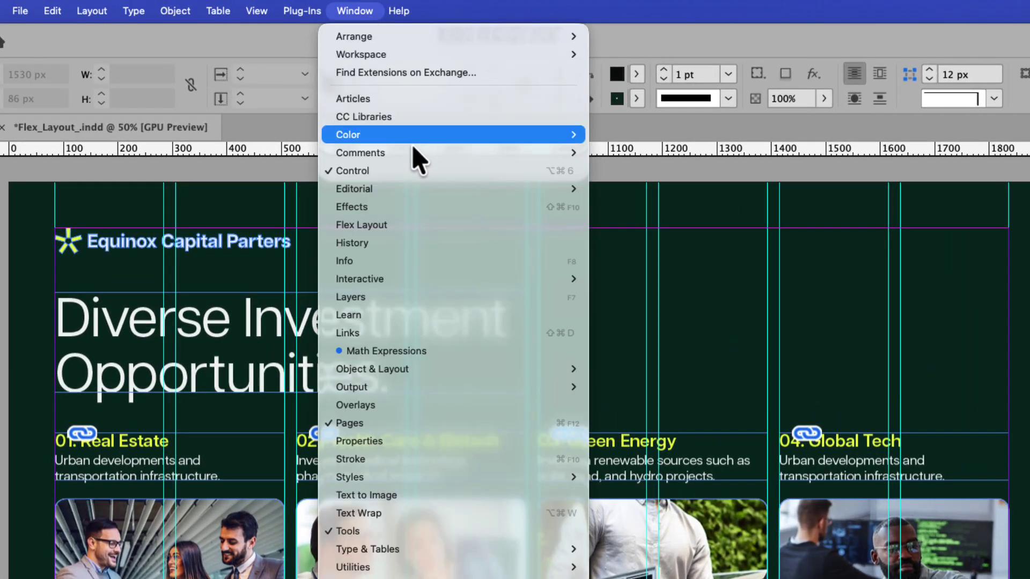
pyautogui.click(421, 225)
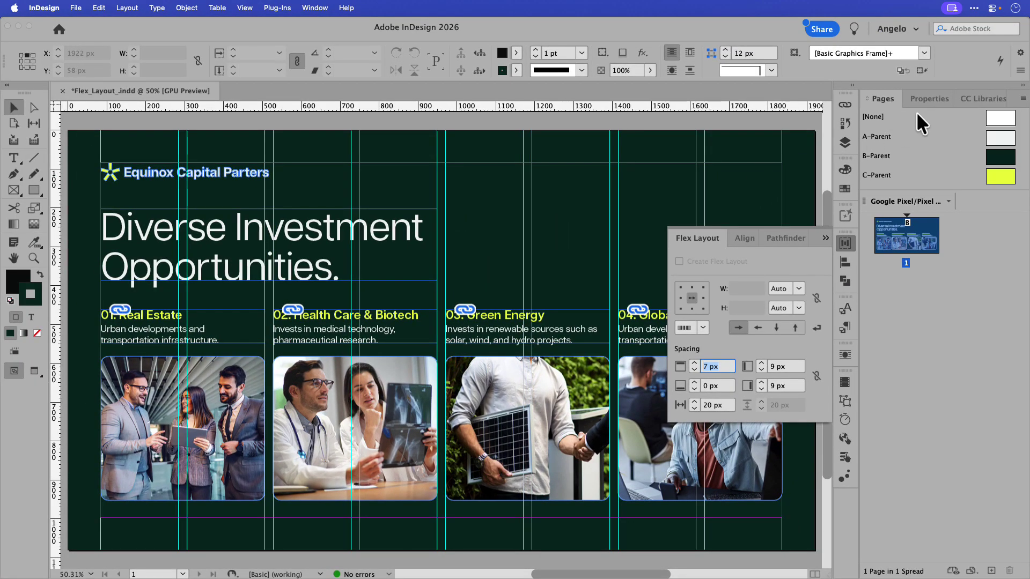
pyautogui.click(934, 101)
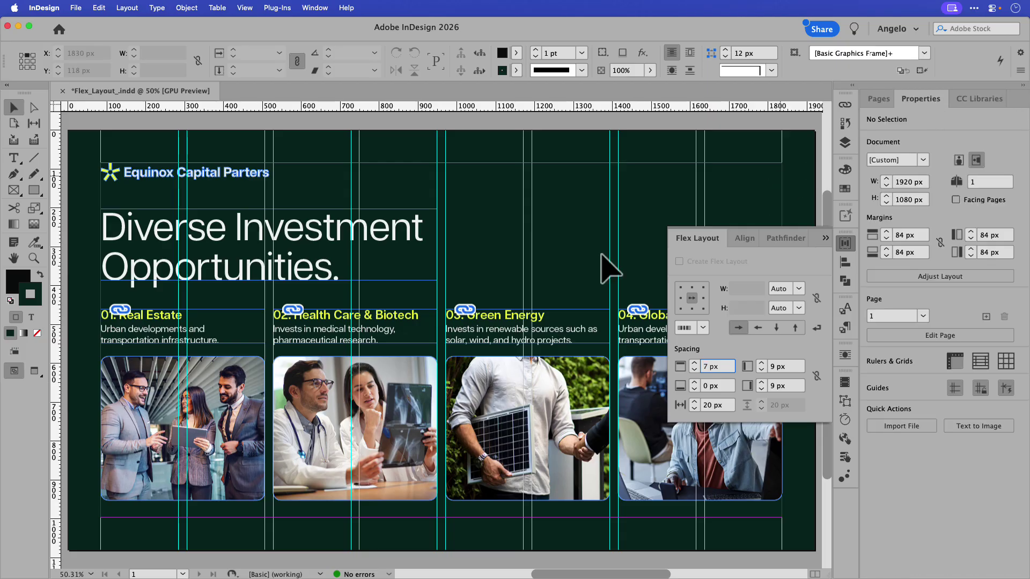
pyautogui.moveTo(82, 345); pyautogui.dragTo(667, 483)
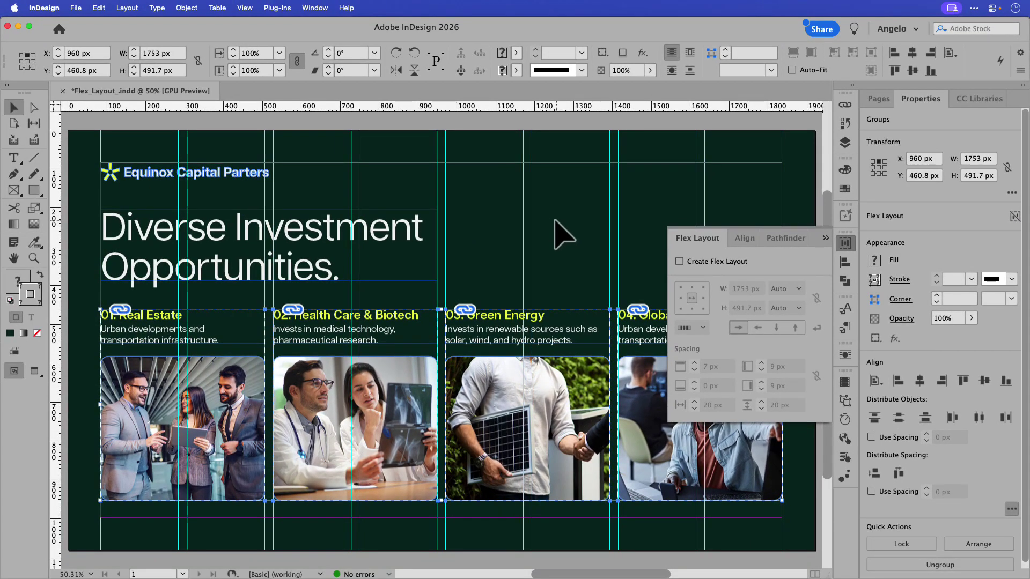
pyautogui.click(555, 220)
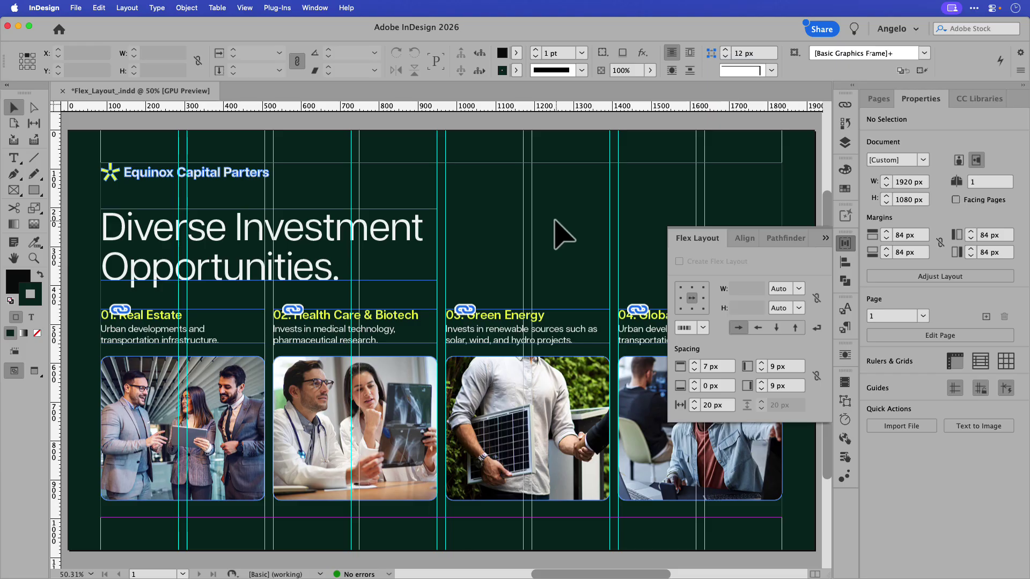
# Duplicate page 1 from the Pages panel to create page 2.
pyautogui.click(879, 100)
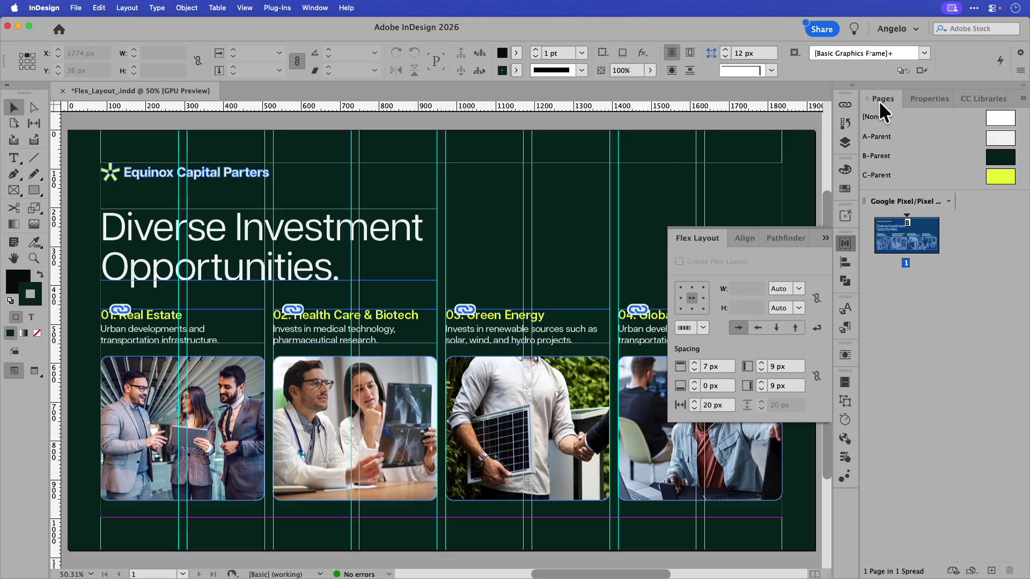
pyautogui.rightClick(914, 241)
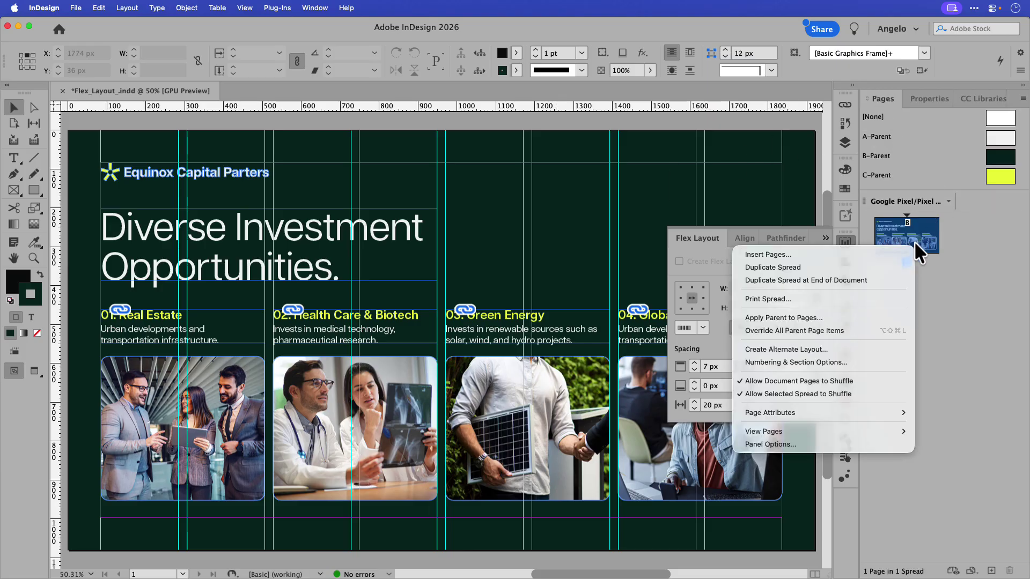
pyautogui.click(874, 266)
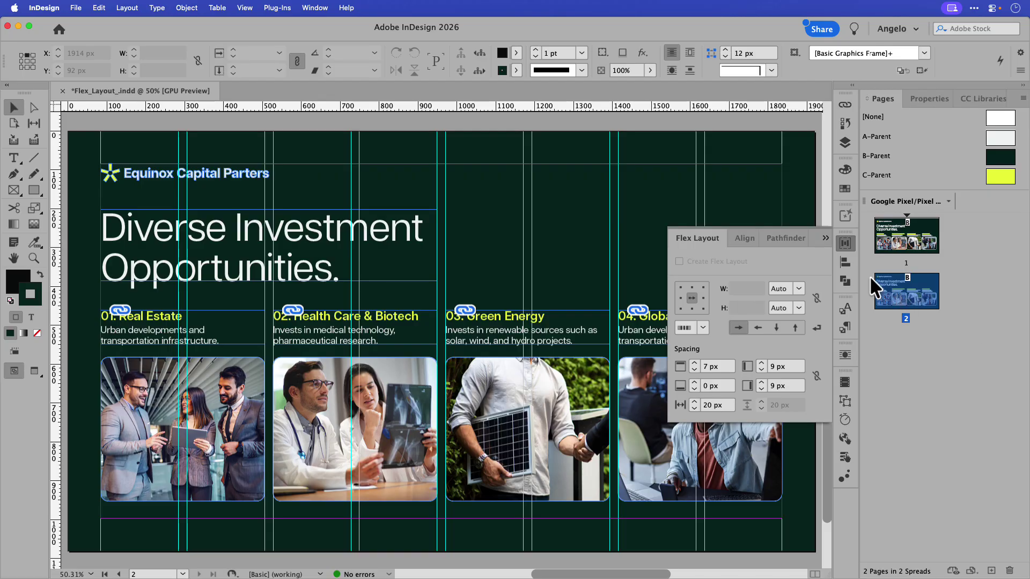
# Scale the four page-2 cards down proportionally to 1530.75 × 429.361 px.
pyautogui.click(825, 238)
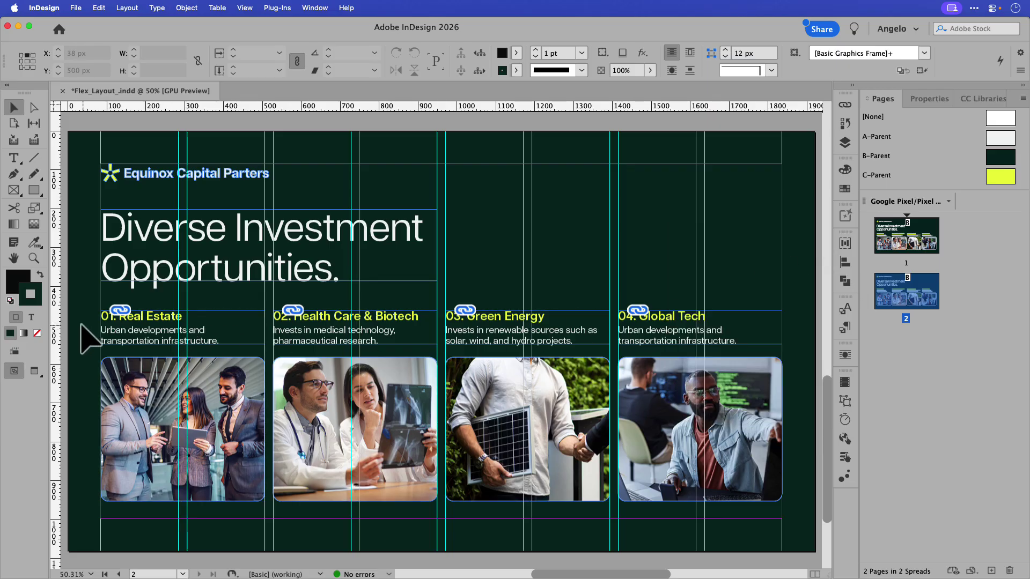
pyautogui.moveTo(81, 325); pyautogui.dragTo(675, 441)
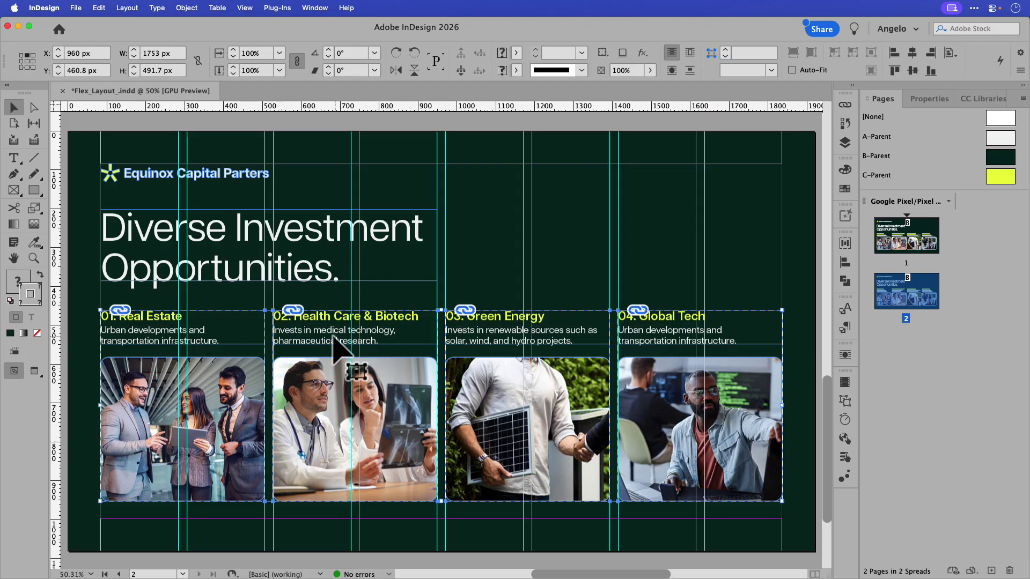
pyautogui.hotkey('shift', 'c')
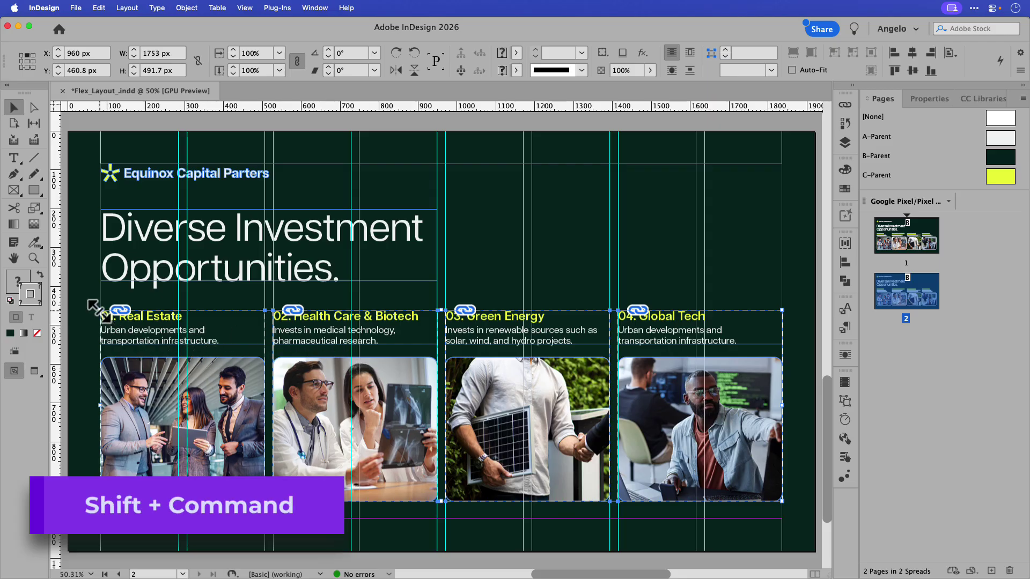
pyautogui.moveTo(100, 311); pyautogui.dragTo(186, 343)
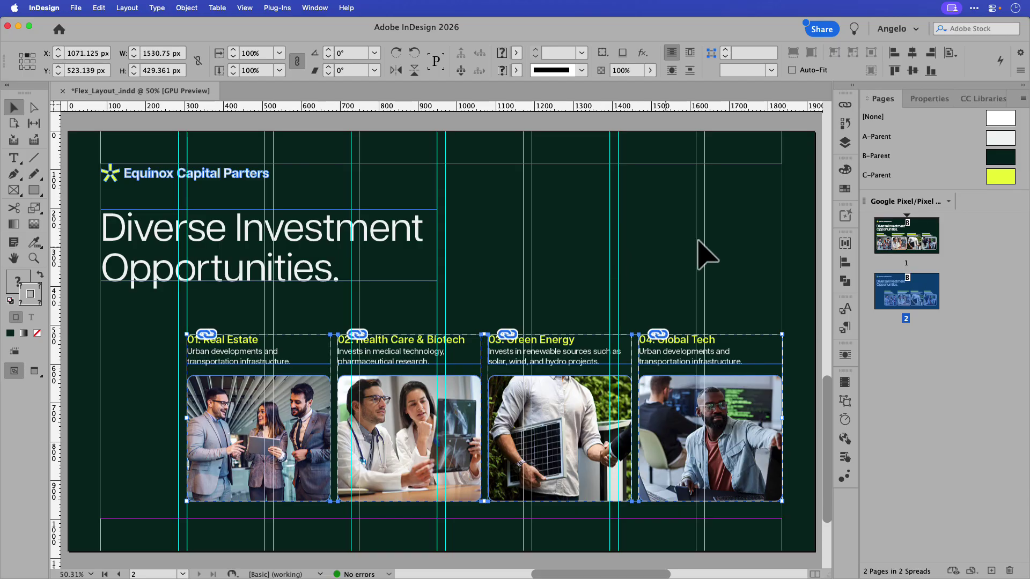
# Make the page-2 cards a flex layout with a frame of 868.12 × 912 px.
pyautogui.click(843, 243)
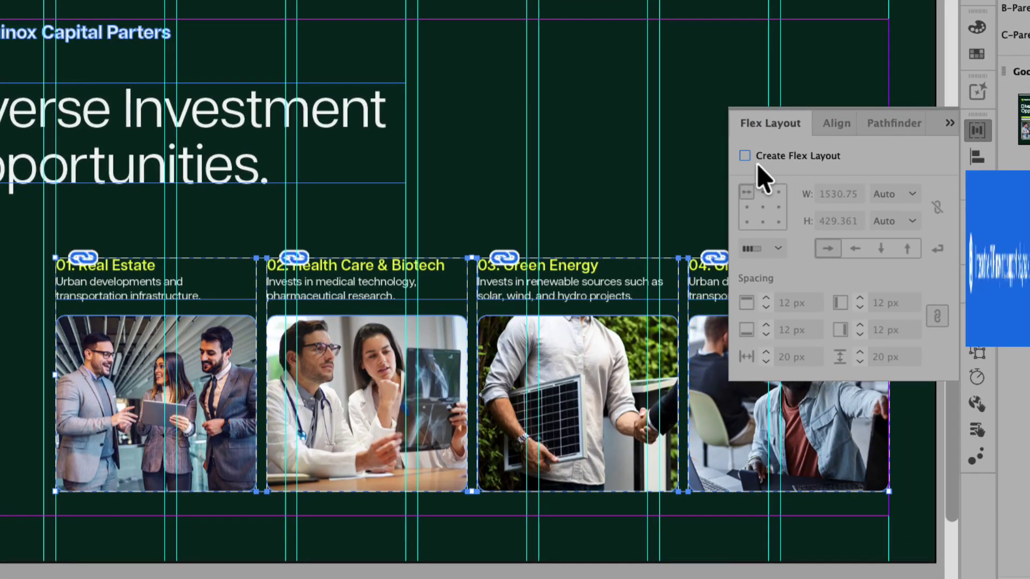
pyautogui.click(807, 157)
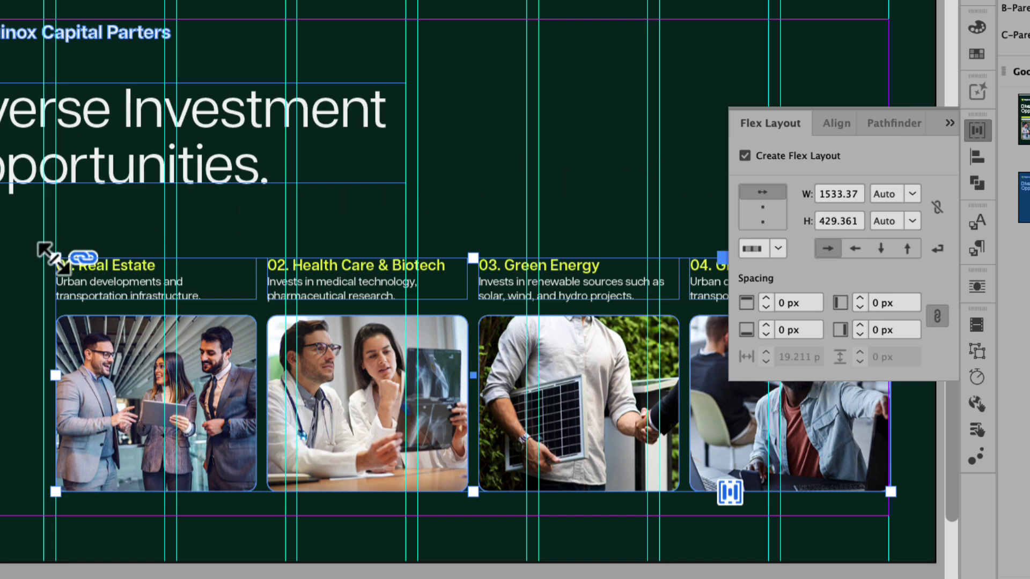
pyautogui.moveTo(53, 258); pyautogui.dragTo(421, 21)
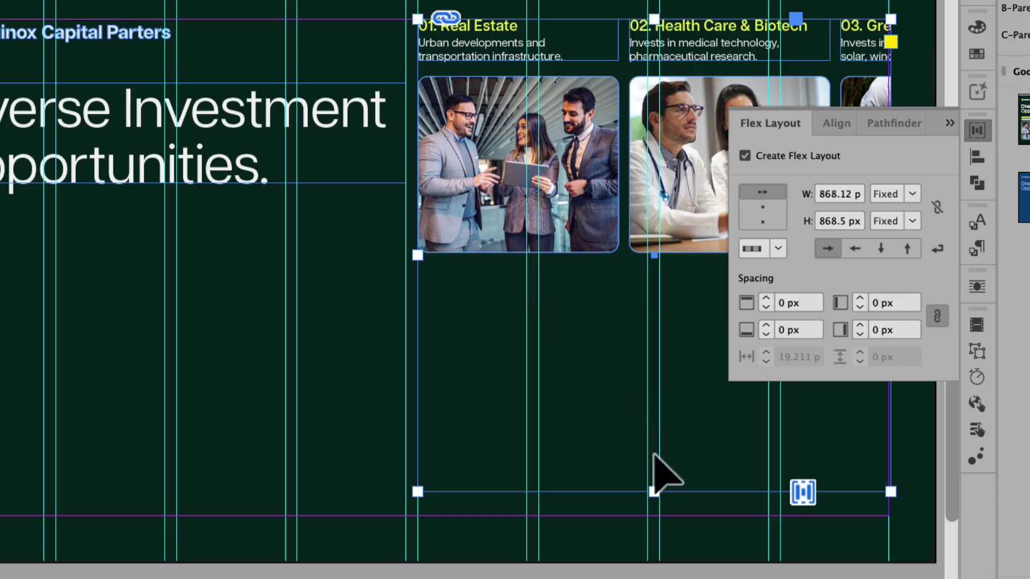
pyautogui.moveTo(654, 492); pyautogui.dragTo(654, 515)
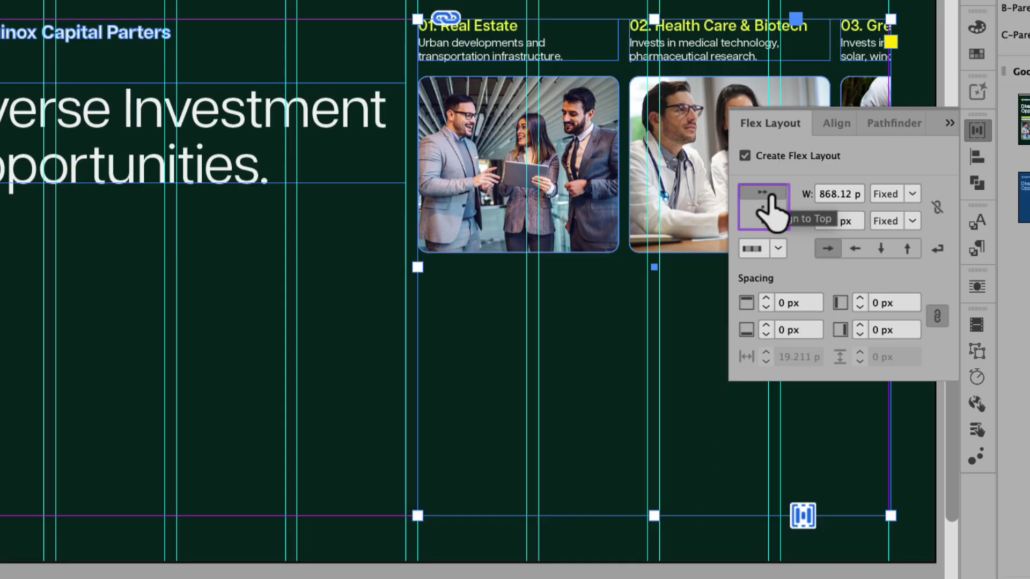
pyautogui.click(767, 207)
pyautogui.click(767, 207)
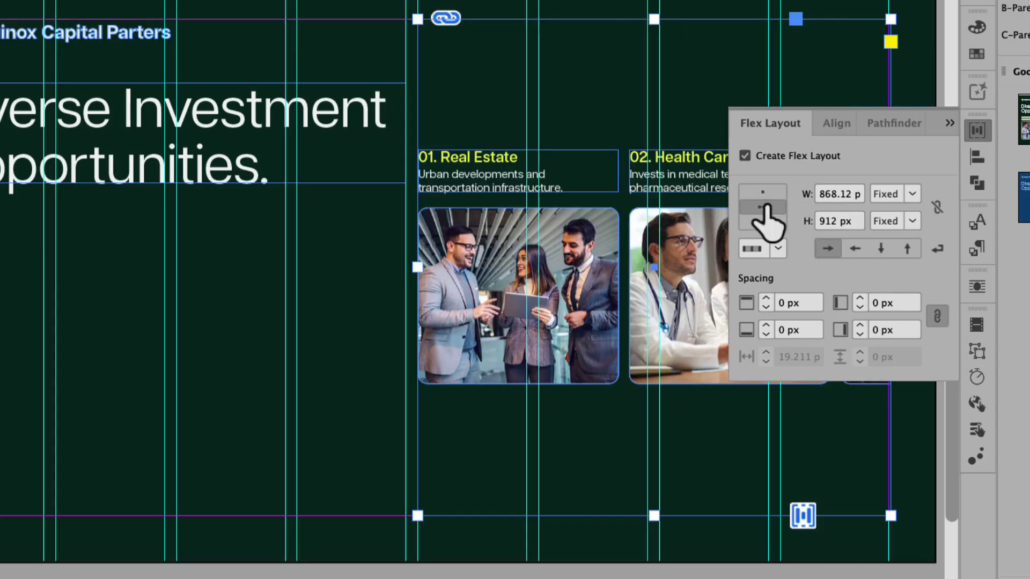
pyautogui.click(765, 221)
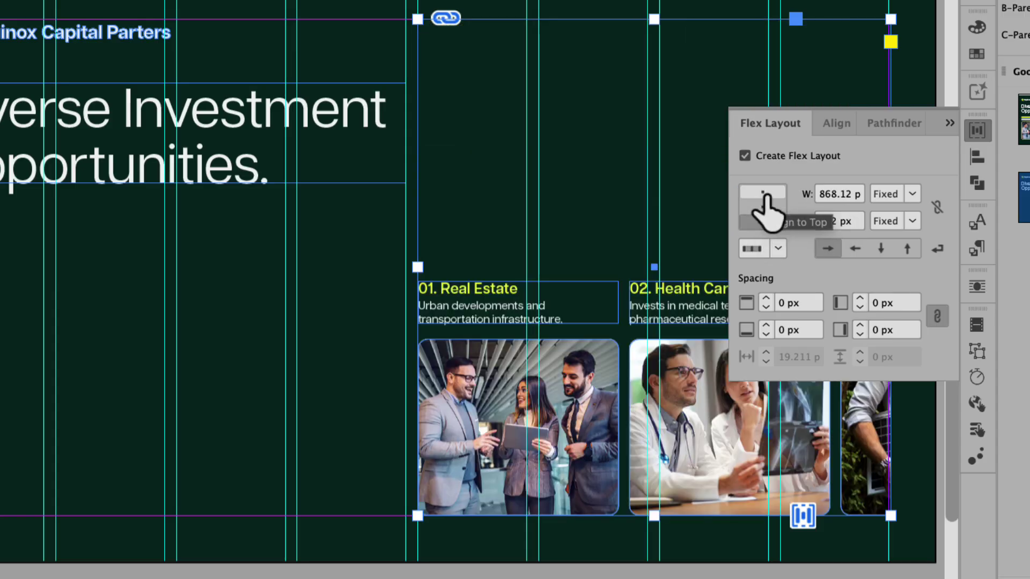
pyautogui.click(764, 195)
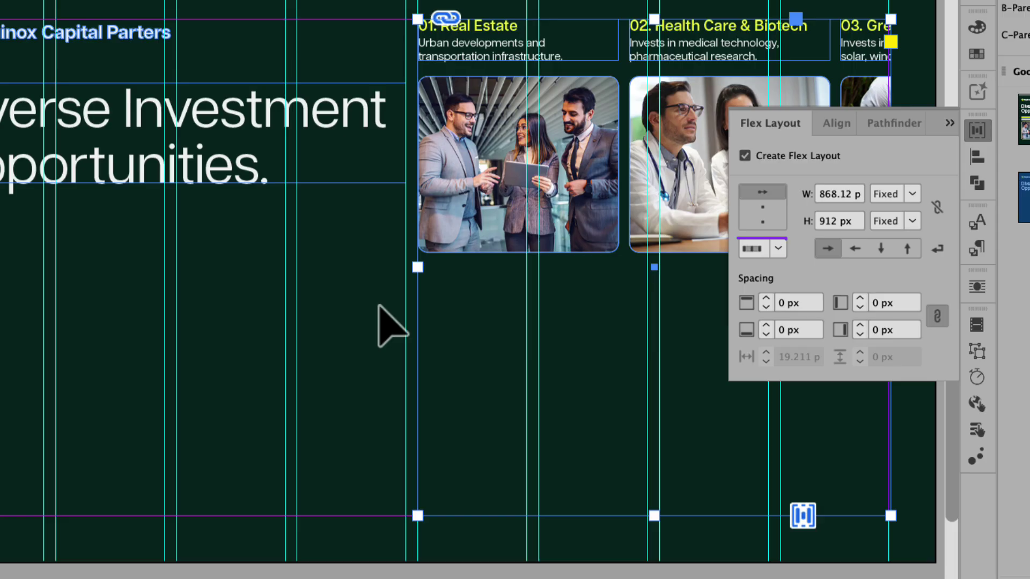
# Set the flex frame's justify option to Flex Start.
pyautogui.click(778, 249)
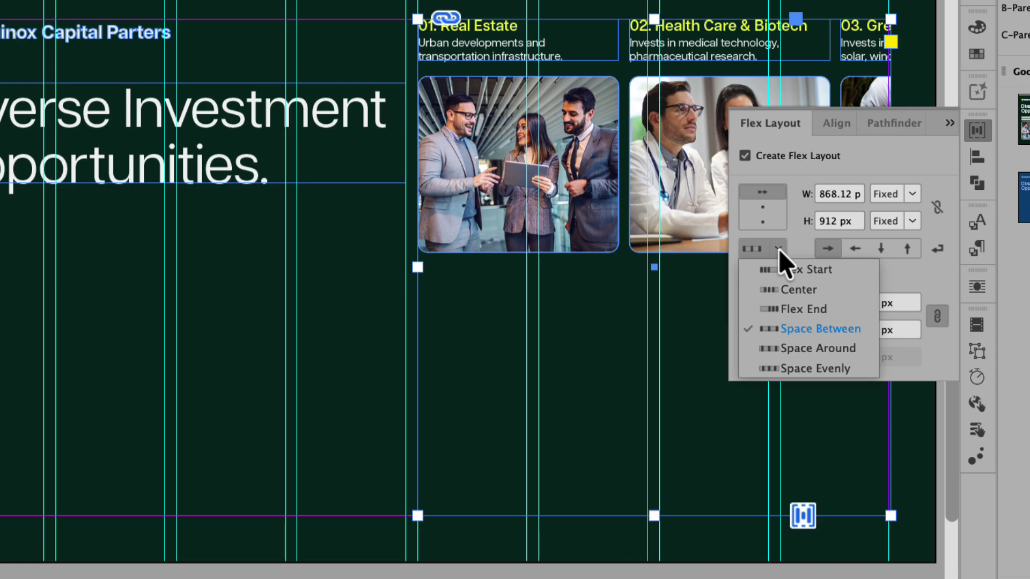
pyautogui.click(786, 271)
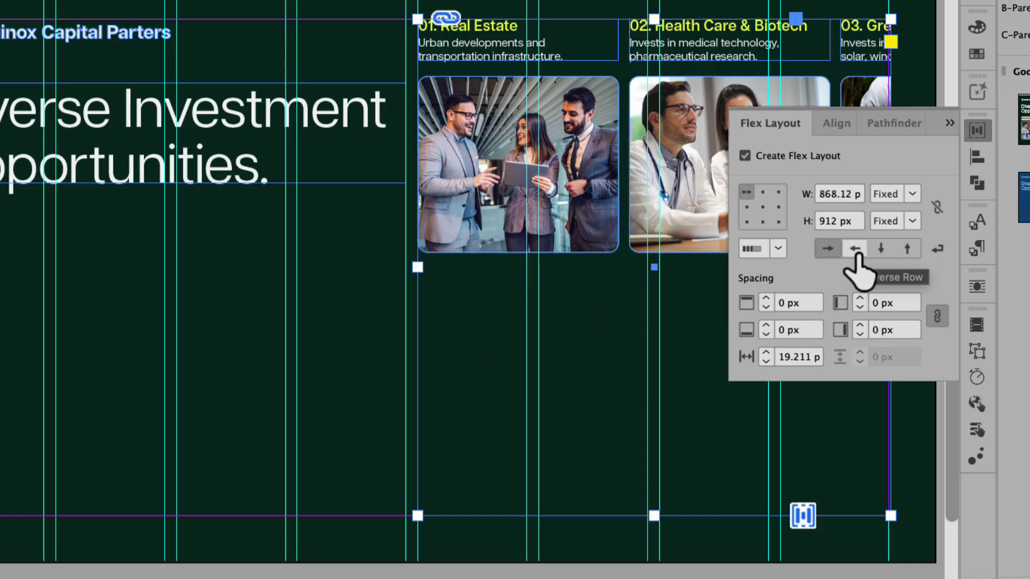
pyautogui.click(856, 252)
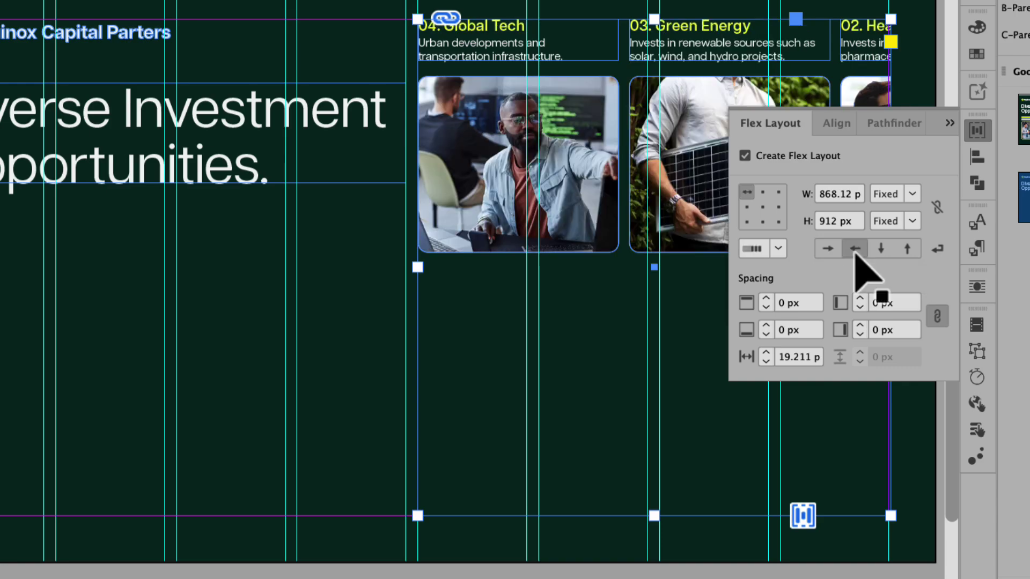
pyautogui.click(828, 250)
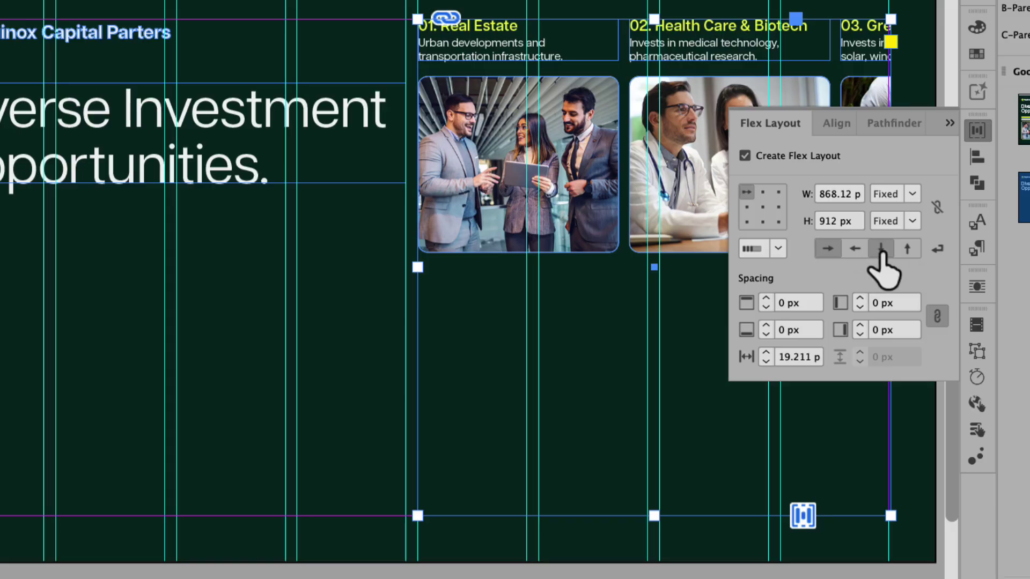
# Set the flex direction to Column and turn on Wrap Content, giving two columns.
pyautogui.click(882, 250)
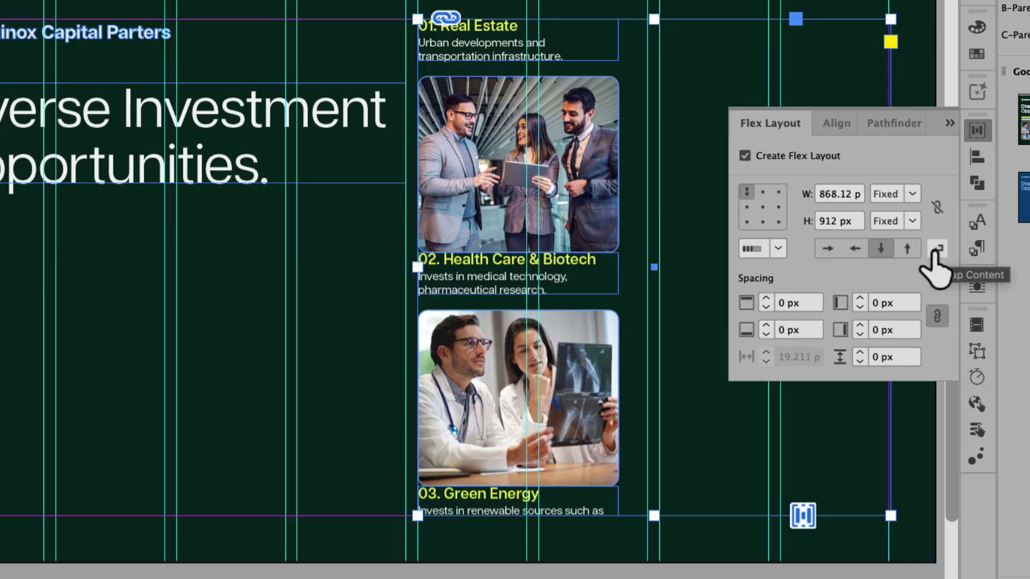
pyautogui.click(936, 251)
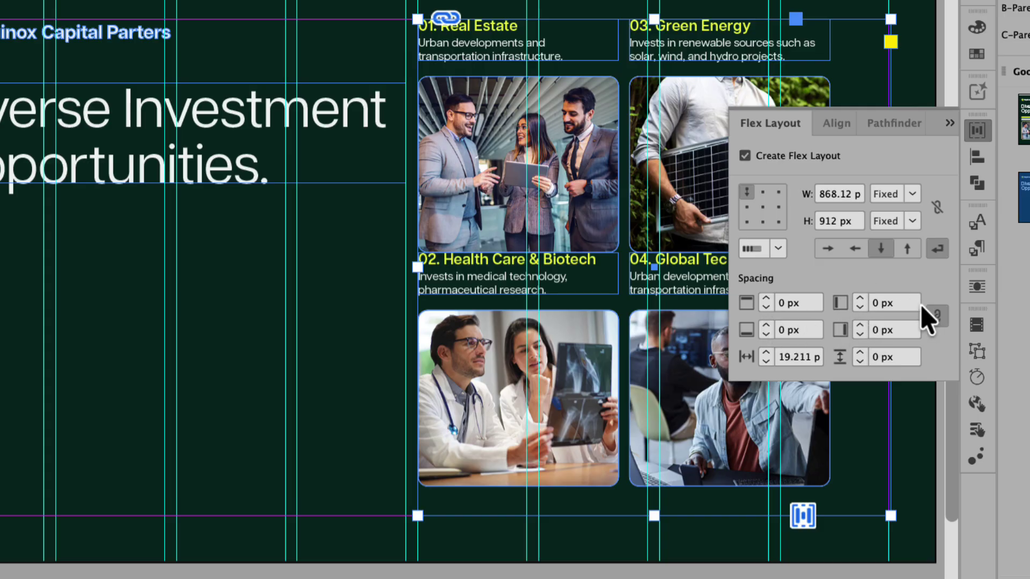
# Link the four padding values and step the padding up to 8 px.
pyautogui.click(936, 322)
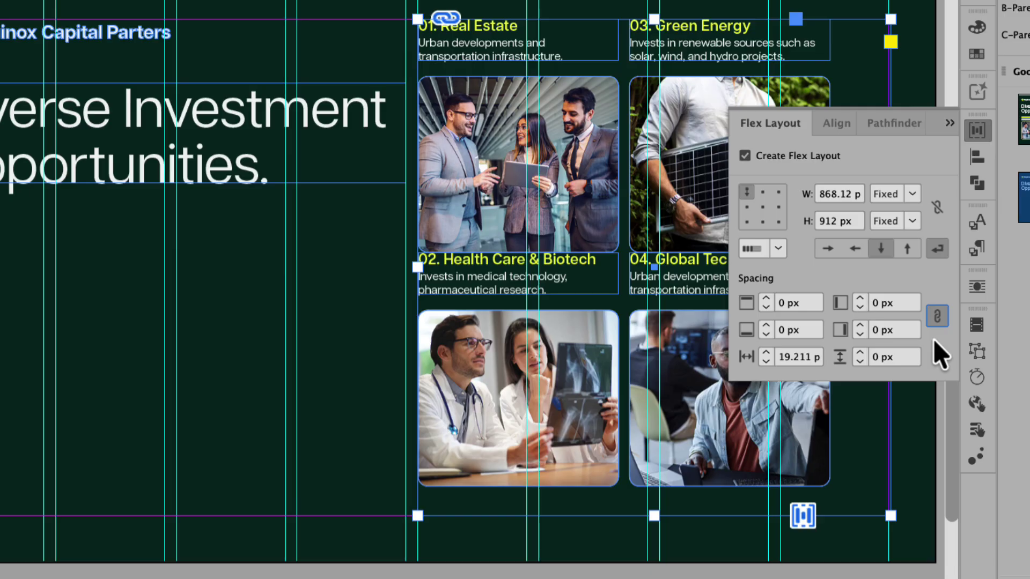
pyautogui.click(766, 299)
pyautogui.click(766, 299)
pyautogui.click(766, 300)
pyautogui.click(766, 299)
pyautogui.click(766, 300)
pyautogui.click(766, 299)
pyautogui.click(767, 299)
pyautogui.click(766, 300)
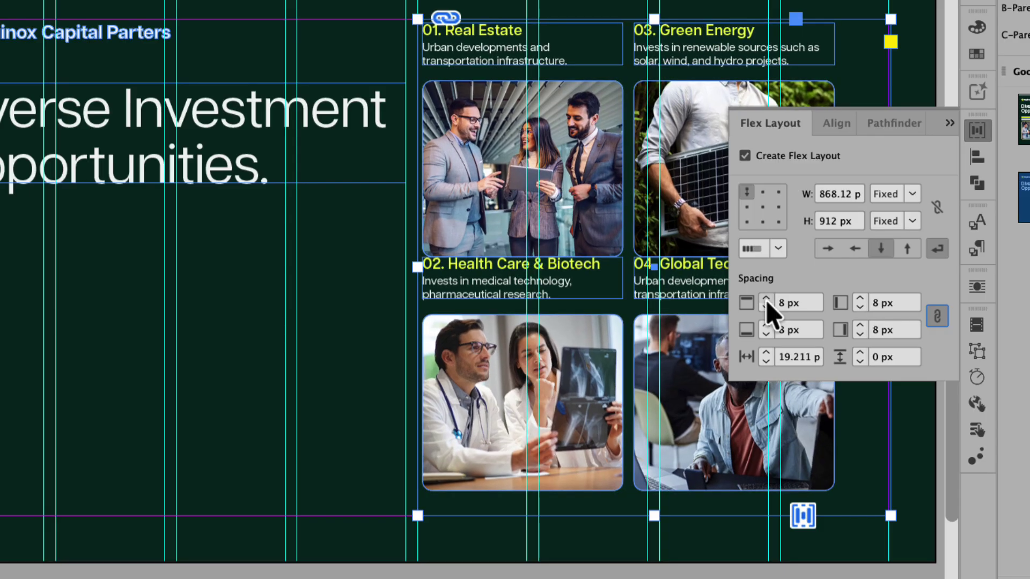
# Step the linked padding back down to 0 px on all sides.
pyautogui.click(766, 307)
pyautogui.click(766, 307)
pyautogui.click(766, 308)
pyautogui.click(766, 308)
pyautogui.click(767, 307)
pyautogui.click(766, 307)
pyautogui.click(767, 307)
pyautogui.click(766, 307)
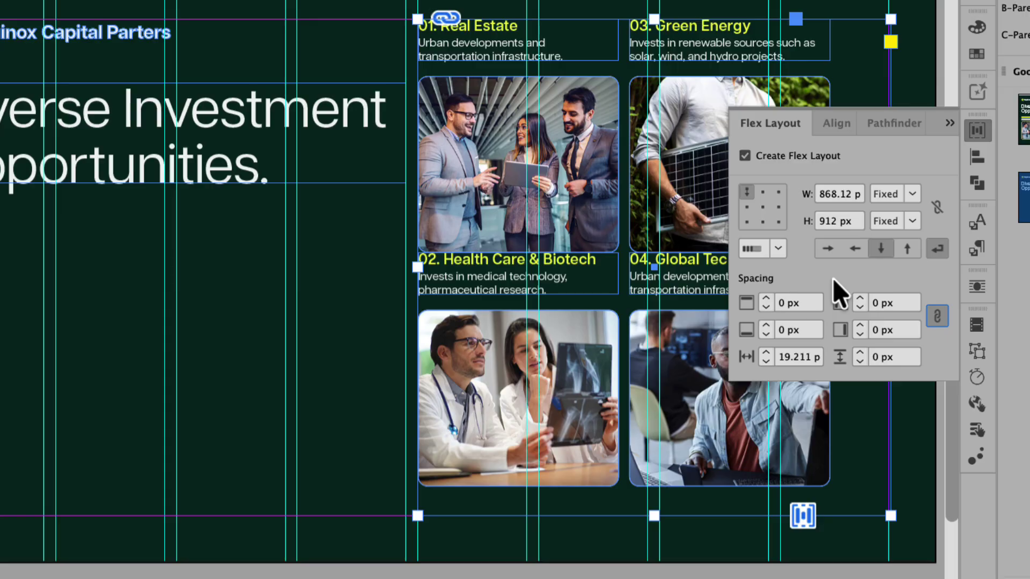
# Set the column gap between the two card columns to 56 px.
pyautogui.click(765, 356)
pyautogui.click(765, 356)
pyautogui.click(765, 356)
pyautogui.click(765, 356)
pyautogui.click(765, 356)
pyautogui.click(765, 357)
pyautogui.click(765, 356)
pyautogui.click(765, 356)
pyautogui.click(765, 356)
pyautogui.click(765, 356)
pyautogui.click(765, 357)
pyautogui.click(765, 356)
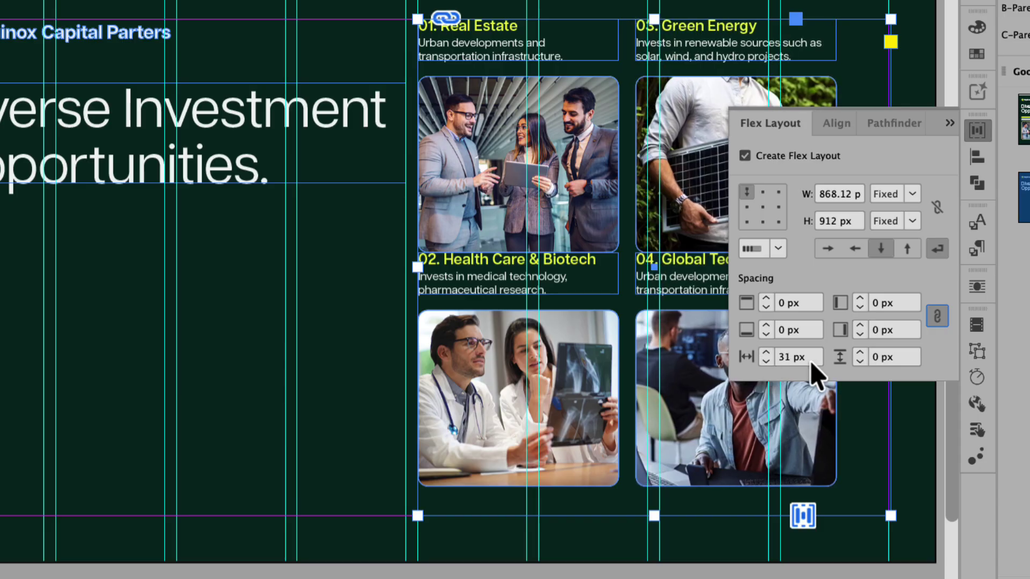
pyautogui.moveTo(812, 361); pyautogui.dragTo(778, 359)
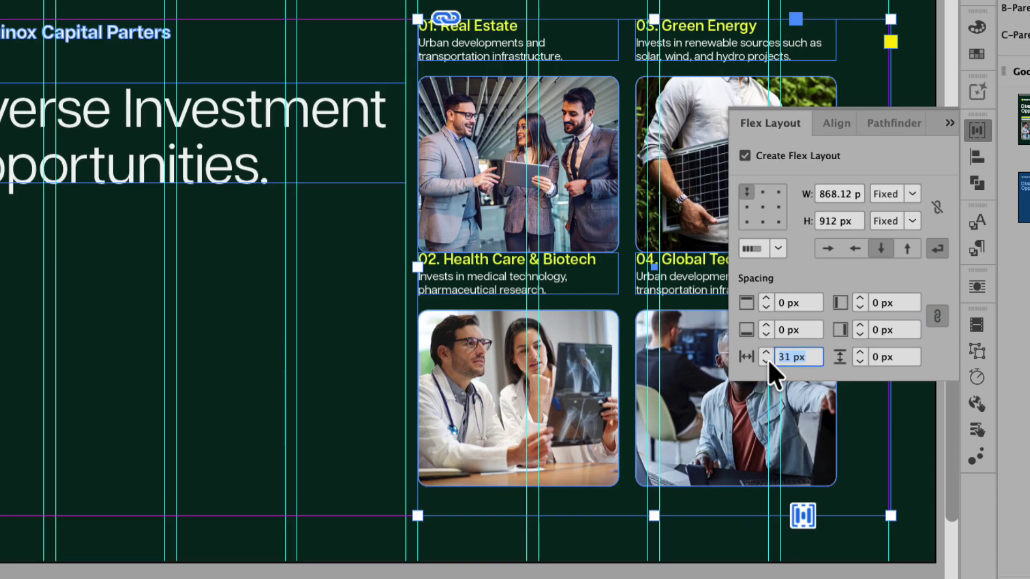
pyautogui.write('56')
pyautogui.press('Tab')
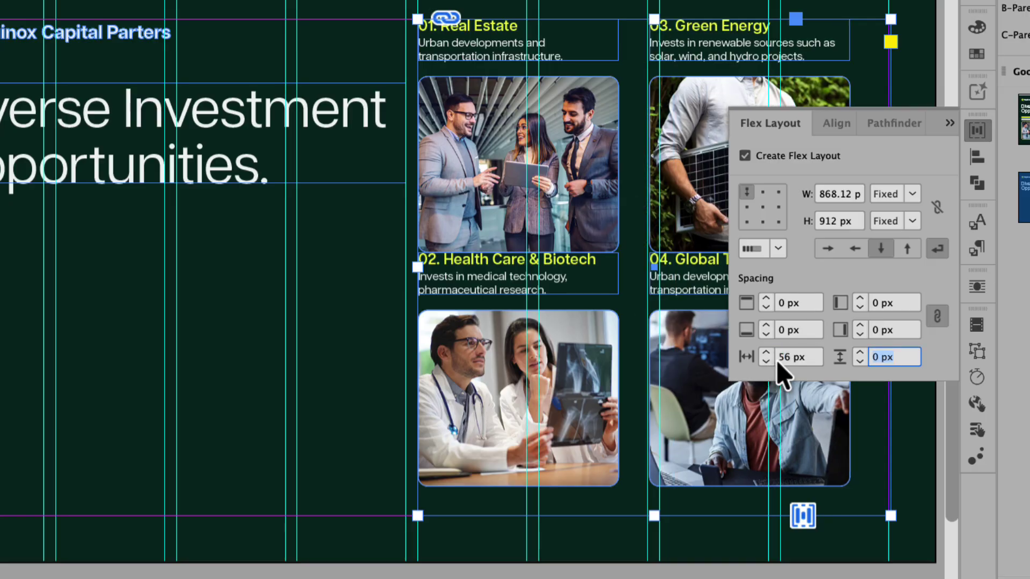
# Raise the row gap between card rows and select its value for replacement.
pyautogui.click(859, 354)
pyautogui.click(859, 354)
pyautogui.click(859, 354)
pyautogui.click(860, 354)
pyautogui.click(860, 354)
pyautogui.click(859, 355)
pyautogui.click(860, 354)
pyautogui.click(859, 353)
pyautogui.click(860, 353)
pyautogui.click(859, 353)
pyautogui.click(859, 353)
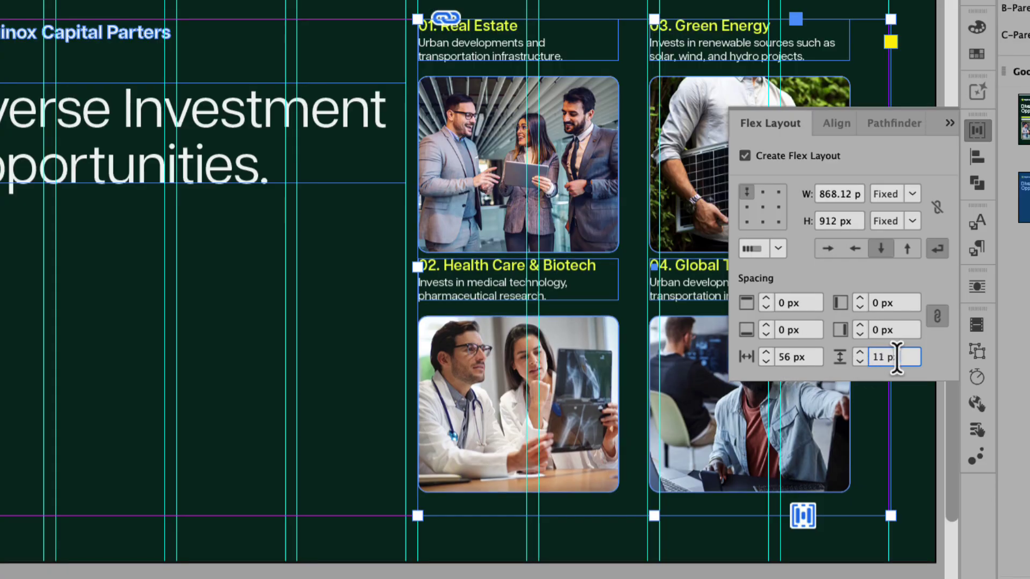
pyautogui.moveTo(911, 357); pyautogui.dragTo(870, 361)
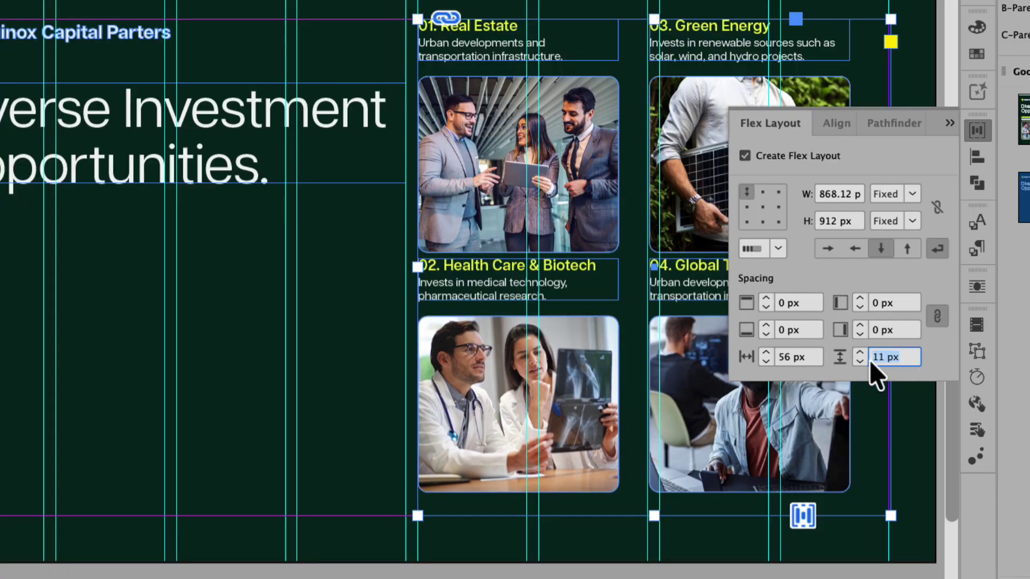
# Enter a 38 px row gap and align the card grid to Center Left.
pyautogui.write('38')
pyautogui.press('Return')
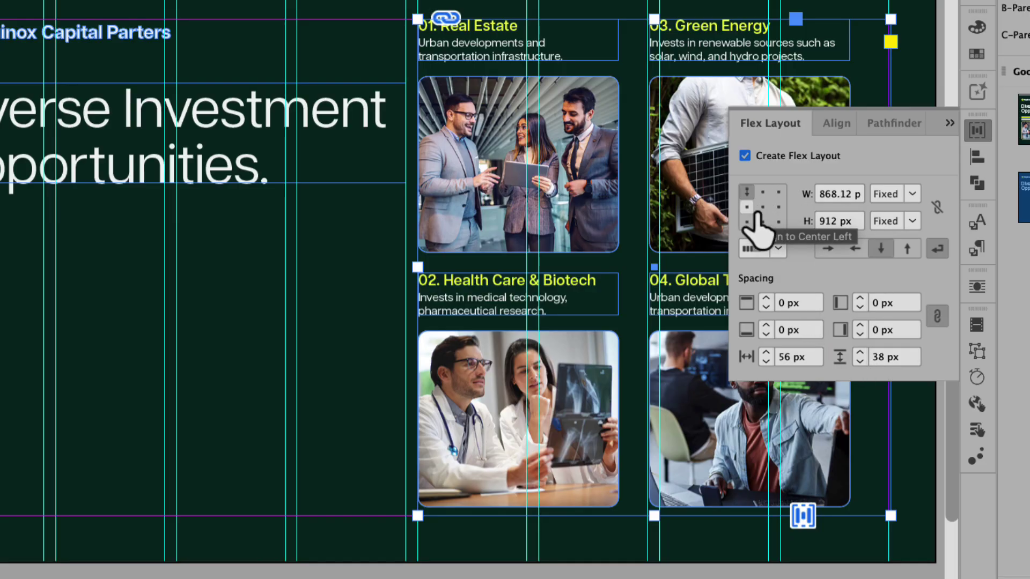
pyautogui.click(762, 208)
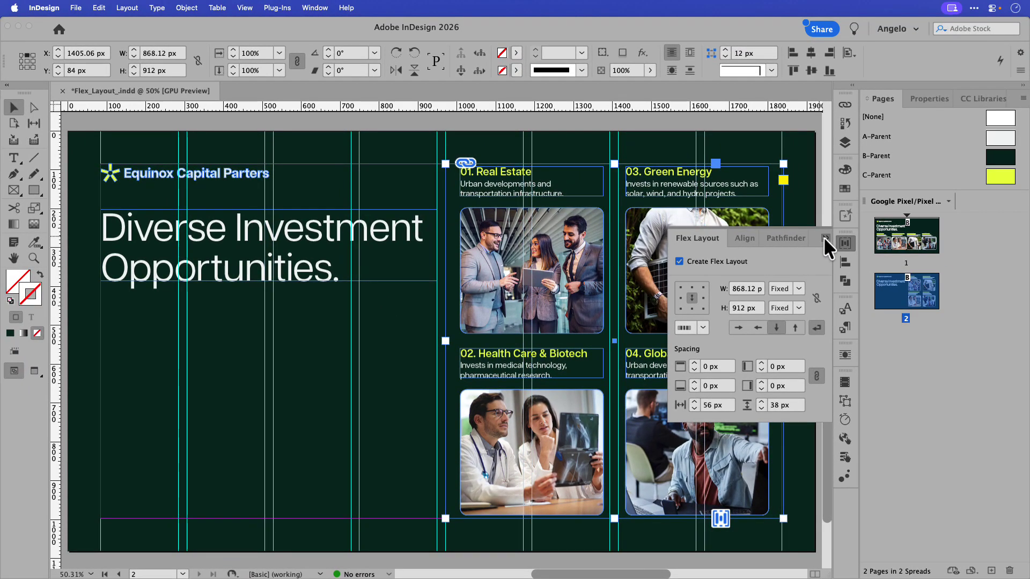
# Close the Flex Layout settings, deselect the card grid, and briefly preview page 2.
pyautogui.click(825, 238)
pyautogui.click(427, 328)
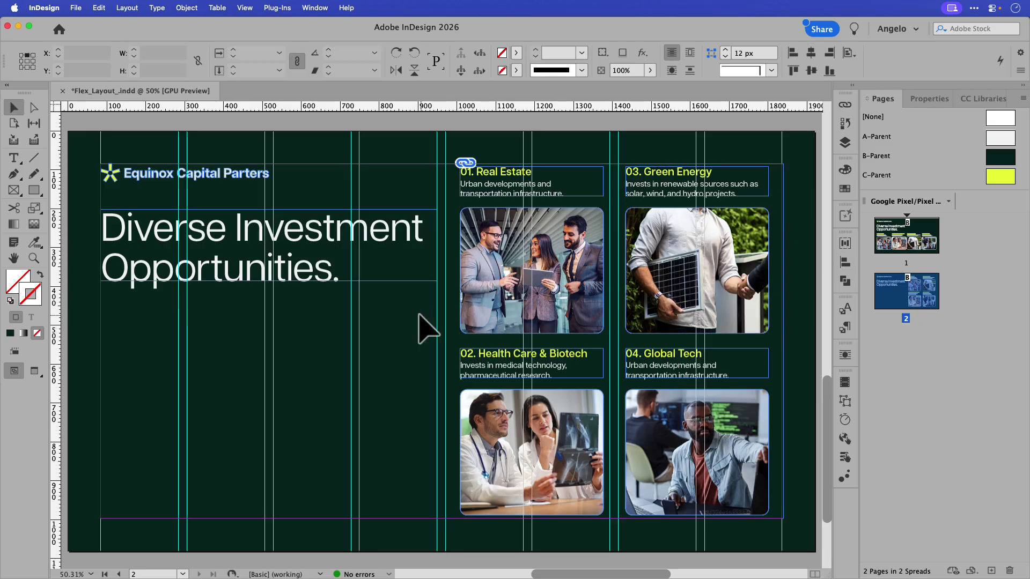
pyautogui.press('w')
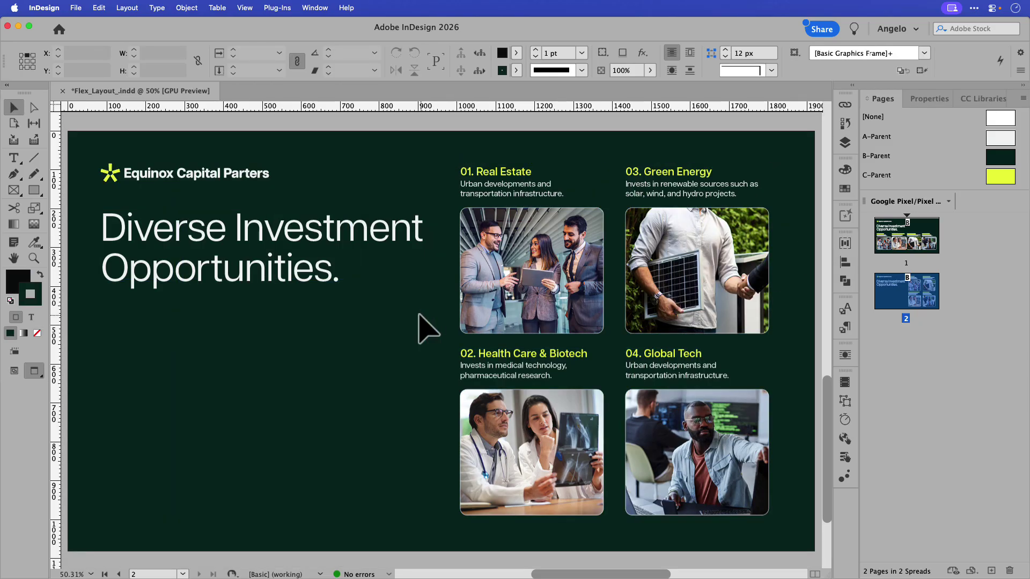
pyautogui.press('w')
# Move the body paragraph and LEARN MORE button from the pasteboard onto page 2 below the heading.
pyautogui.moveTo(322, 370); pyautogui.dragTo(472, 366)
pyautogui.moveTo(362, 378); pyautogui.dragTo(501, 375)
pyautogui.moveTo(278, 287); pyautogui.dragTo(547, 378)
pyautogui.moveTo(647, 386); pyautogui.dragTo(315, 396)
pyautogui.press('w')
pyautogui.click(788, 373)
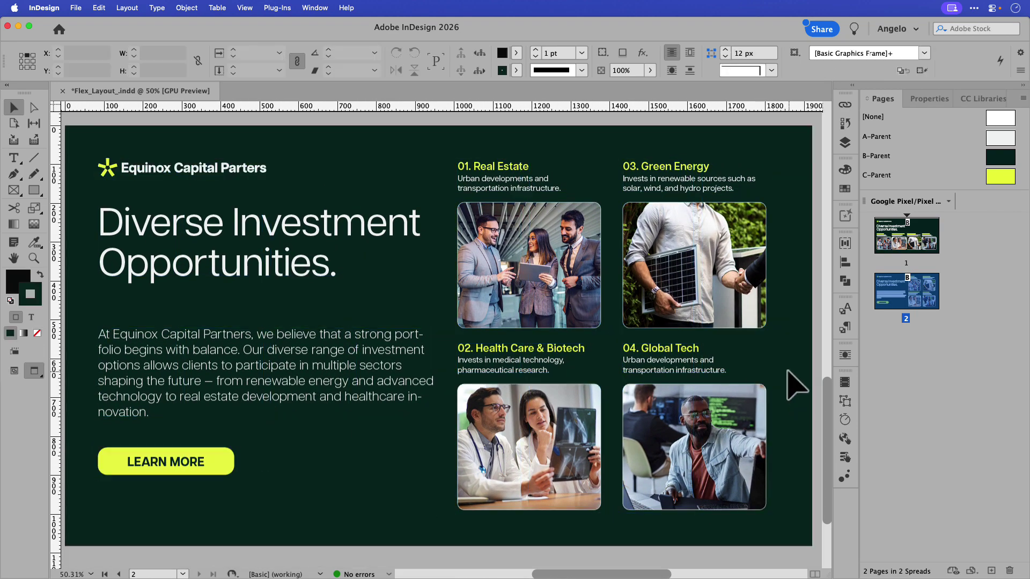
pyautogui.doubleClick(925, 234)
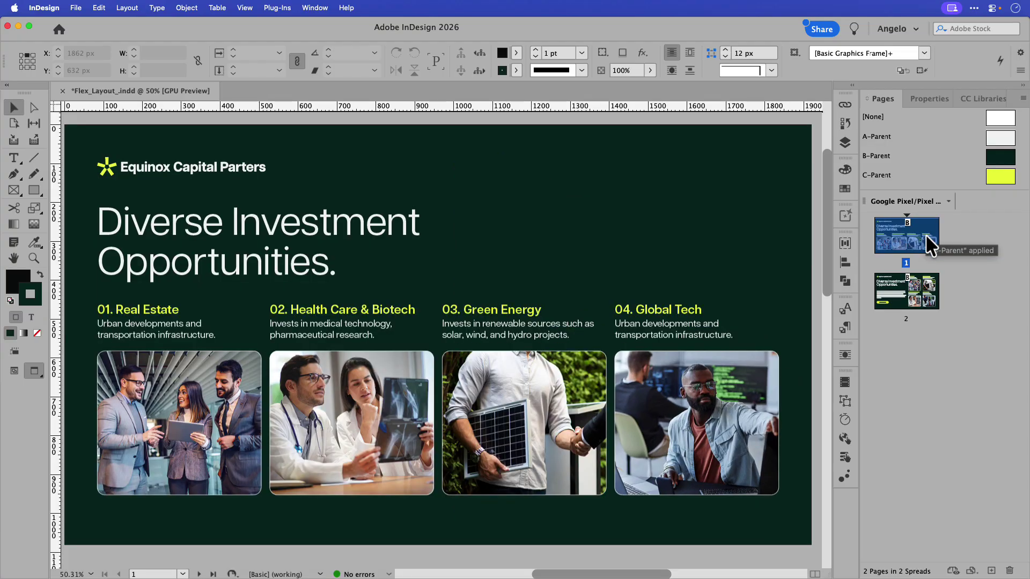
pyautogui.doubleClick(919, 287)
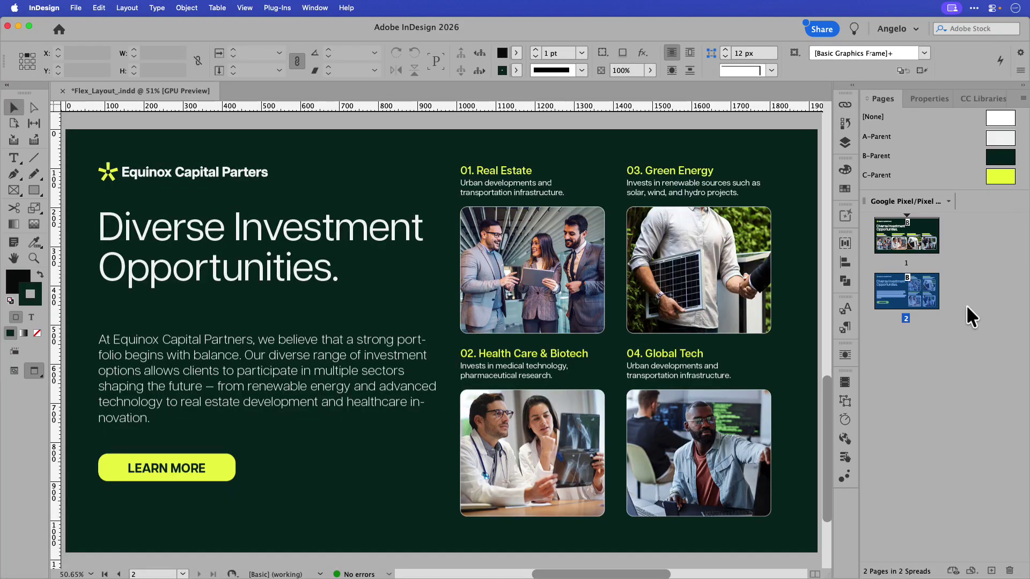
# Drag the 02. Health Care & Biotech card into the grid's top-right slot.
pyautogui.click(590, 414)
pyautogui.moveTo(590, 414)
pyautogui.mouseDown()
pyautogui.moveTo(591, 445)
pyautogui.moveTo(591, 383)
pyautogui.moveTo(700, 172)
pyautogui.mouseUp()
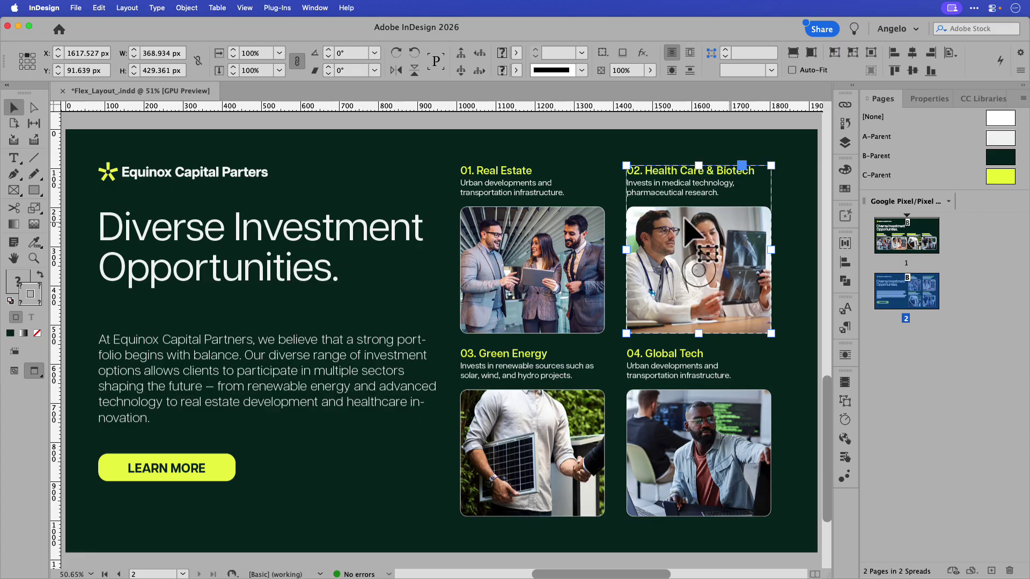